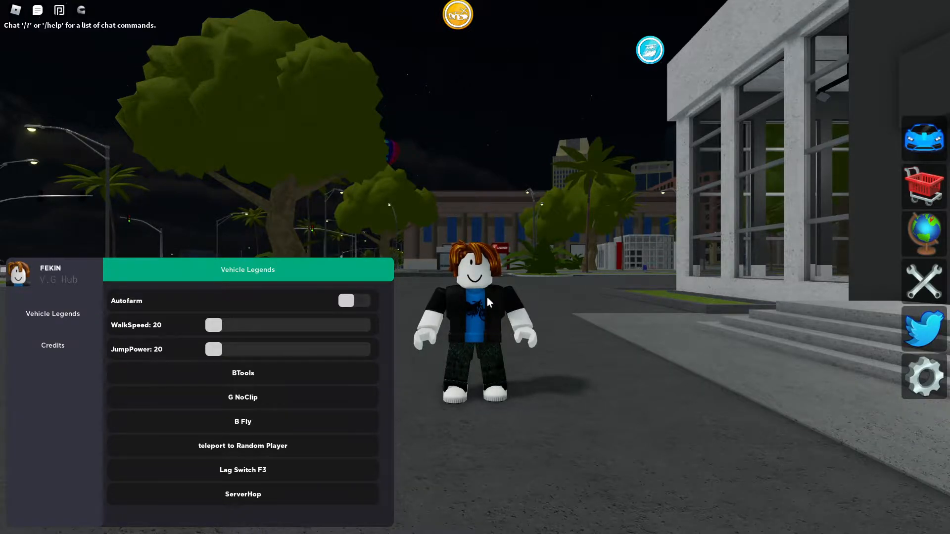
- Walk the character forward away from the building and onto the open street
key(w)
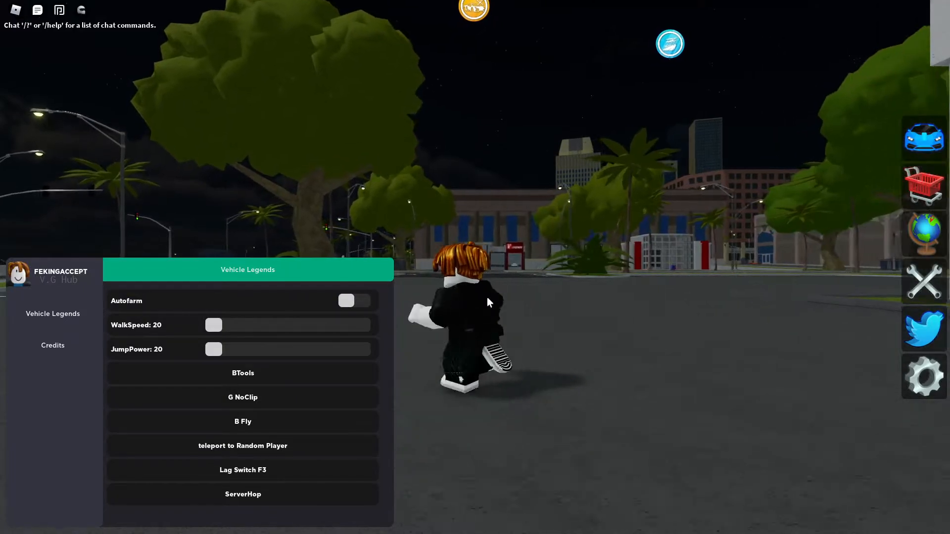
key(w)
key(w)
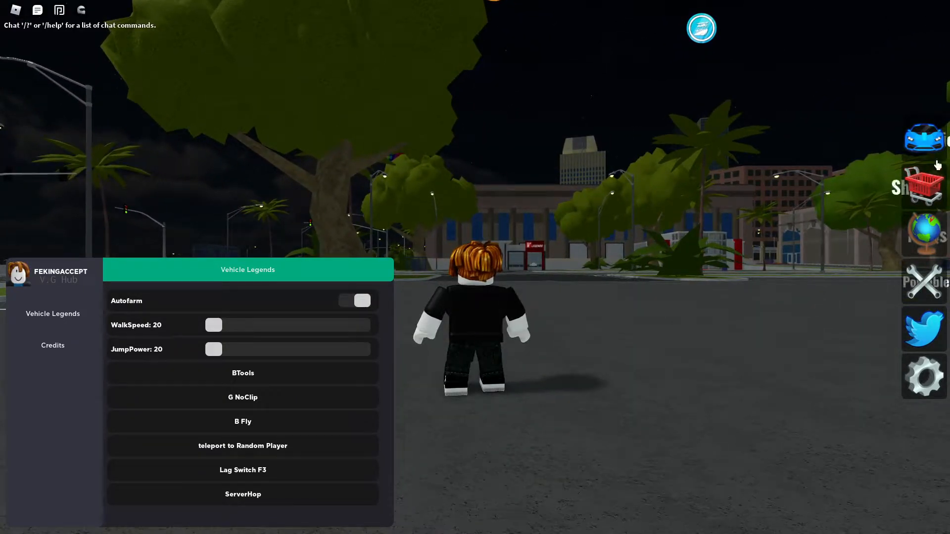
- Show the owned Vehicles list, reposition the script hub window, and start running down the road
click(937, 143)
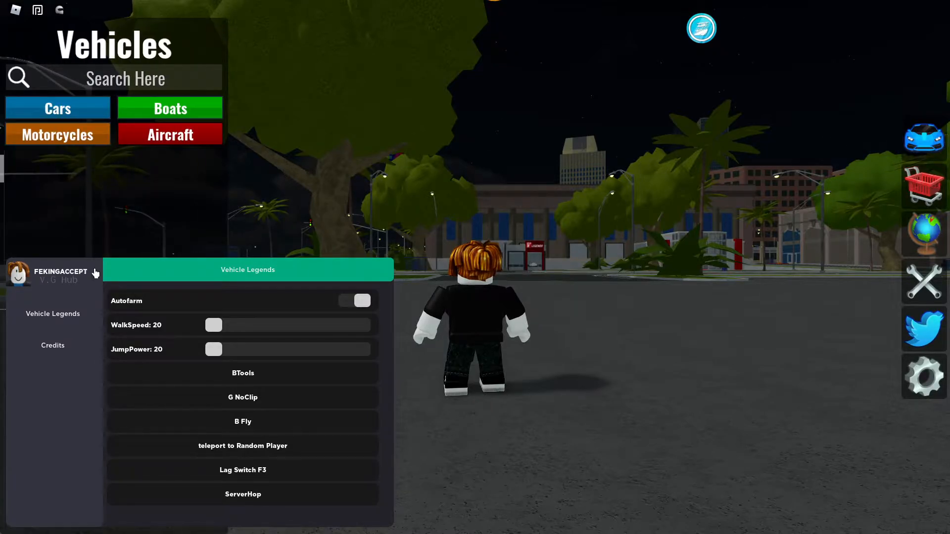
drag(88, 284, 77, 269)
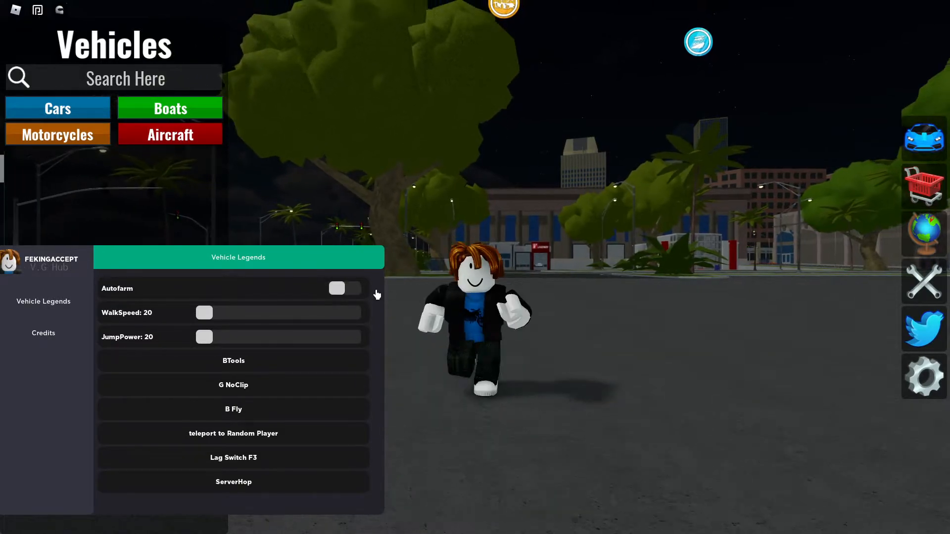
key(w)
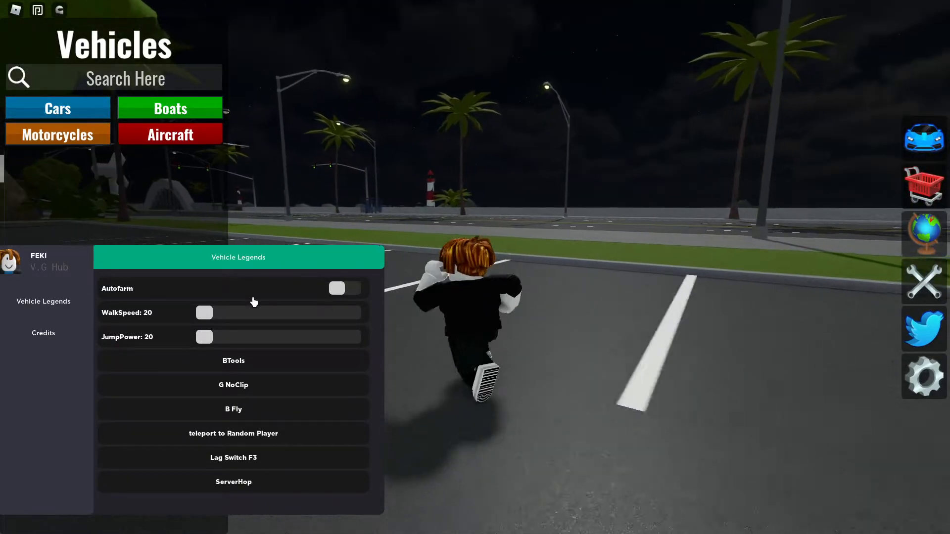
- Raise WalkSpeed from 20 to 59 and run up to the dealership's entrance steps
drag(203, 312, 236, 316)
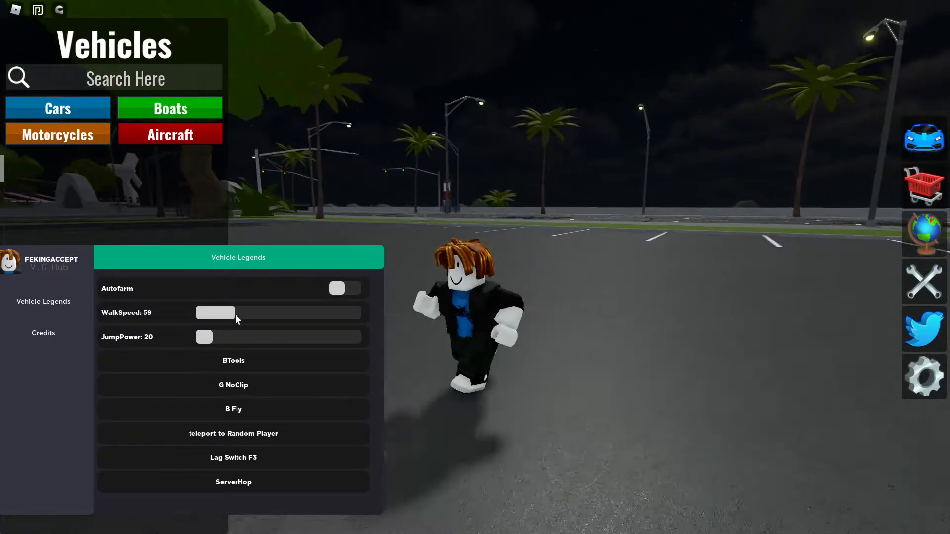
key(w)
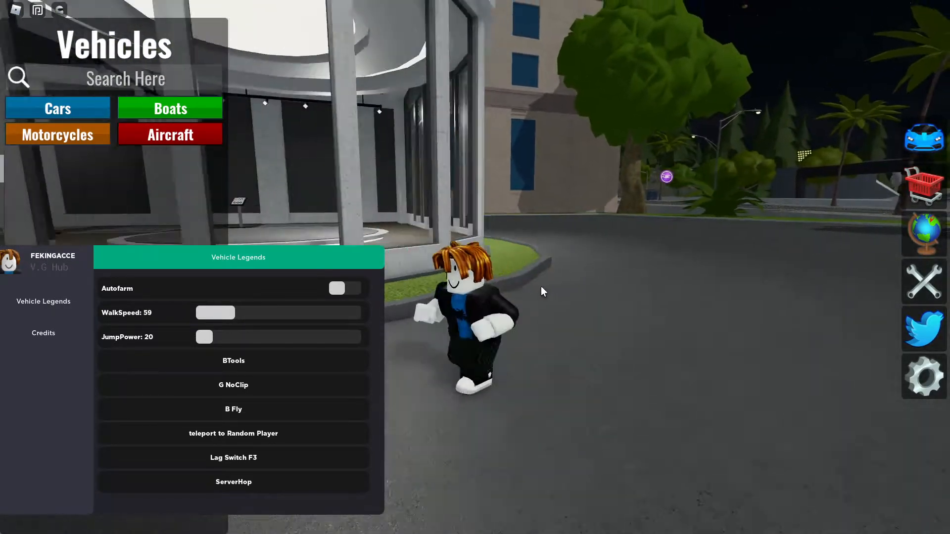
key(w)
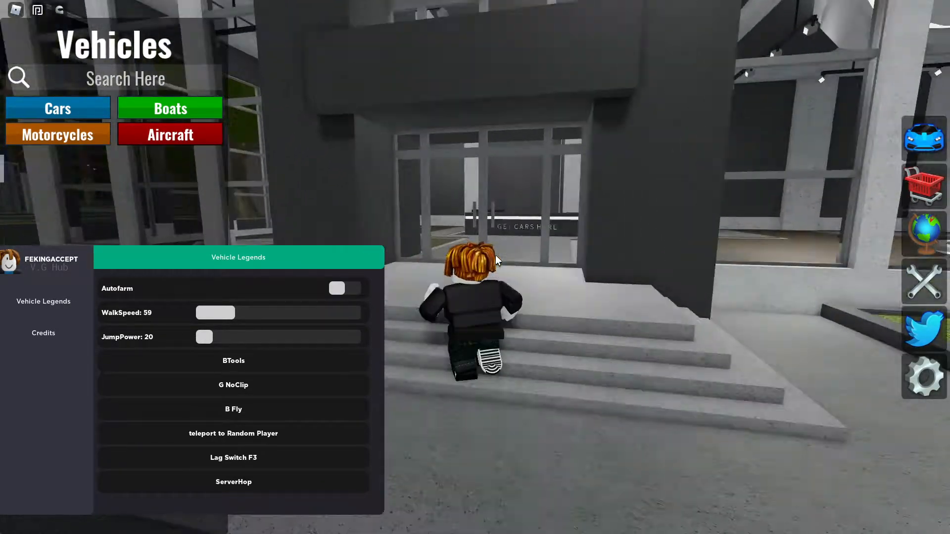
- Enter the dealership and buy the $17,000 Muskel Van from the Car Catalog
key(w)
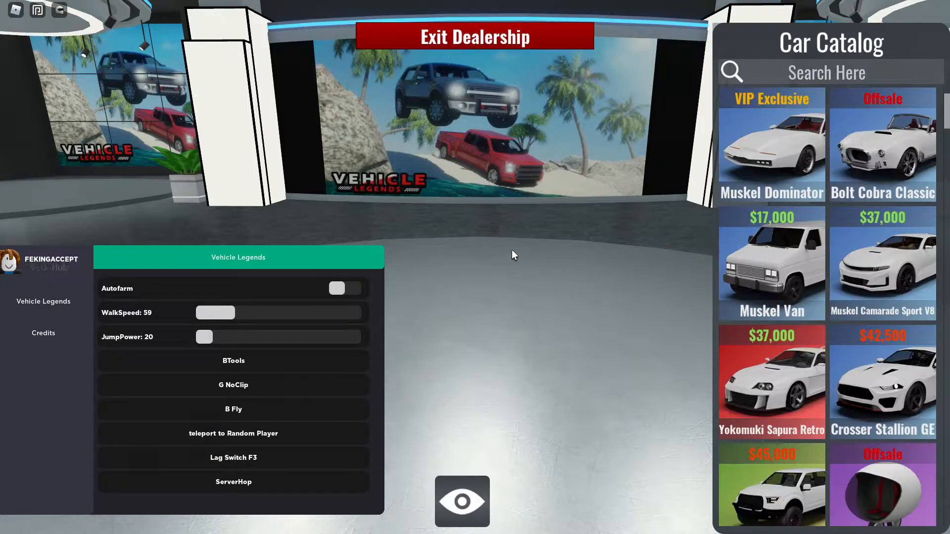
click(772, 267)
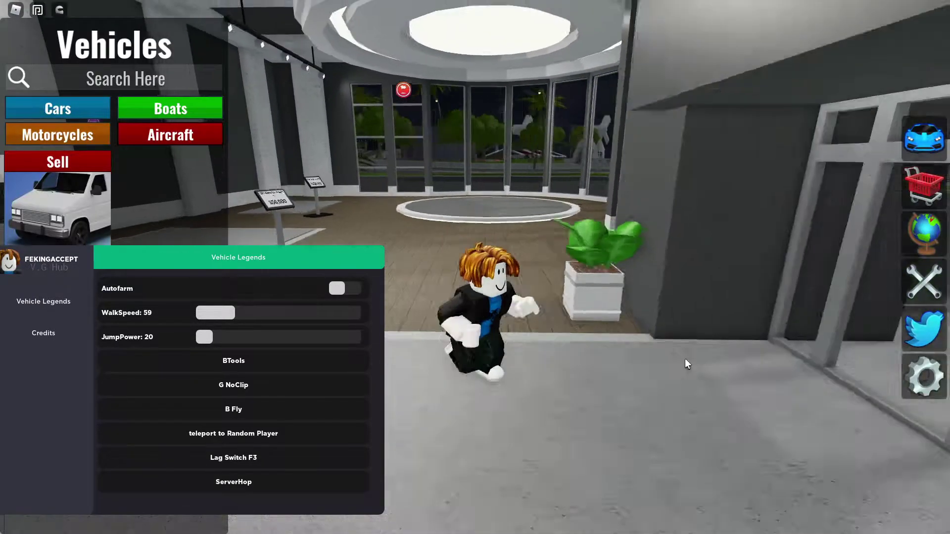
drag(686, 364, 96, 165)
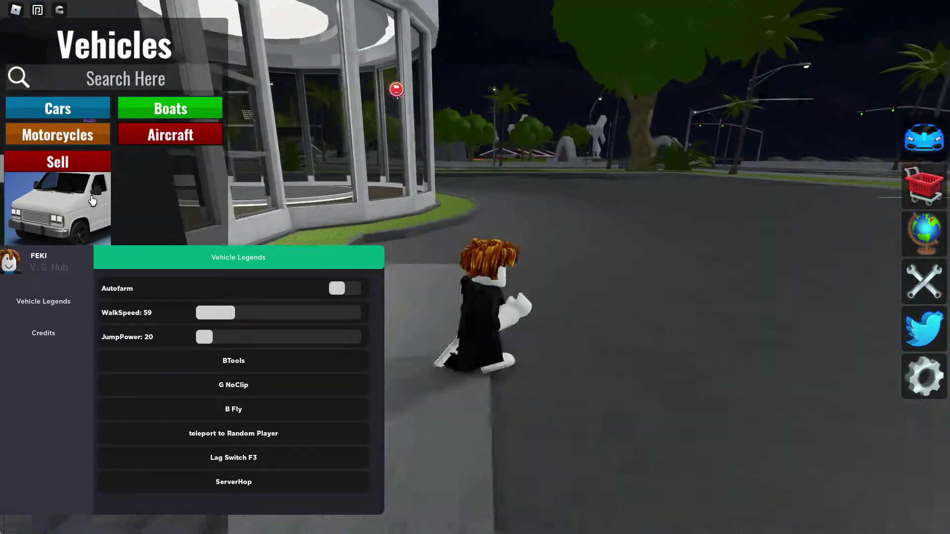
- Spawn the newly bought Muskel Van, get in, and start driving it
click(93, 200)
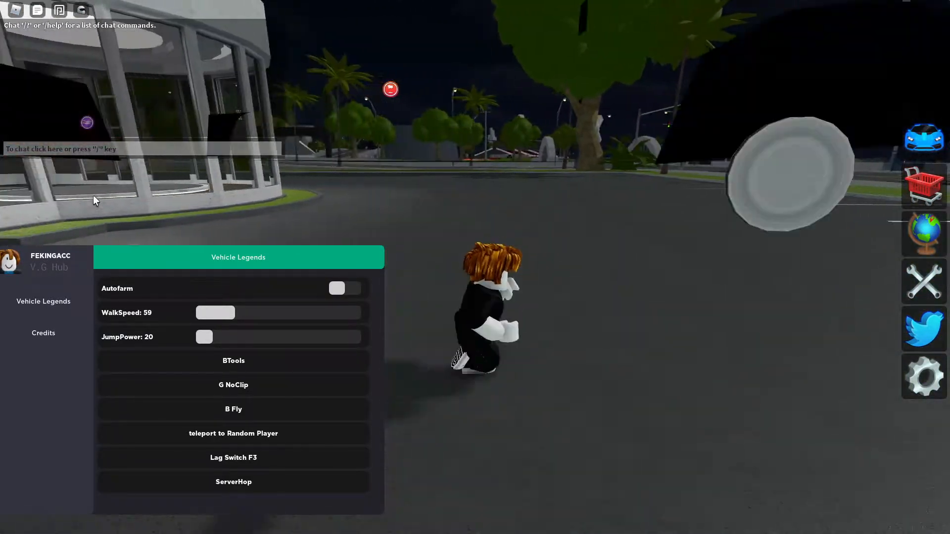
key(f)
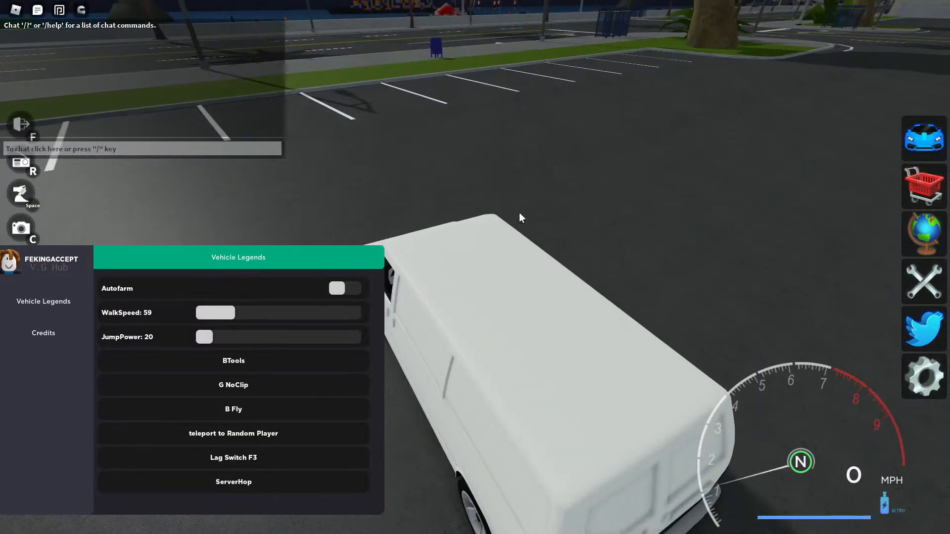
key(w)
- Switch Autofarm on so the van speeds along at 270 MPH earning credits
click(342, 288)
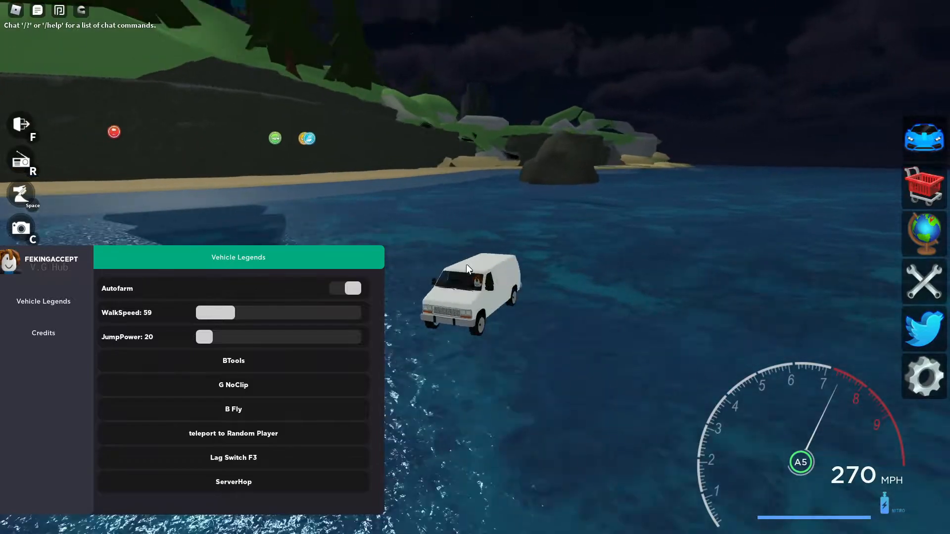
mouse_move(95, 267)
mouse_down()
mouse_move(106, 279)
mouse_move(81, 279)
mouse_up()
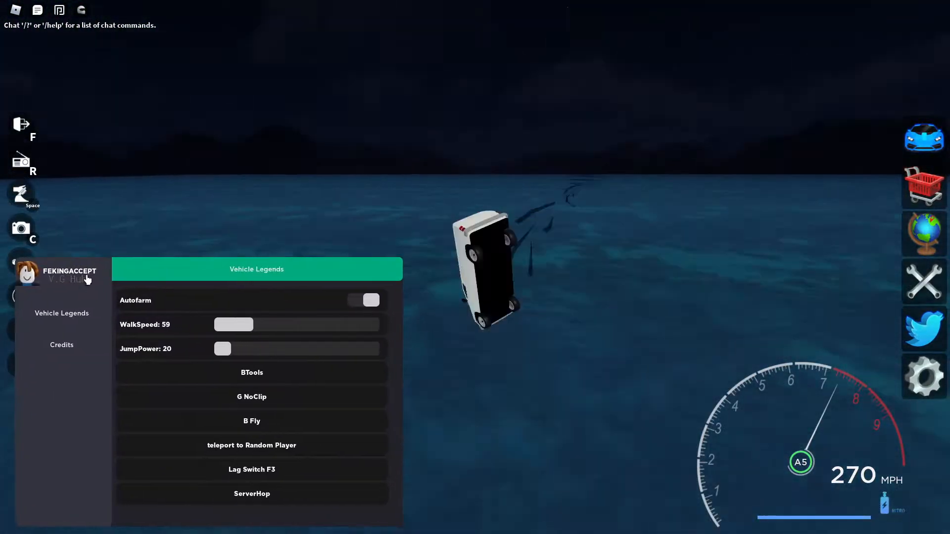